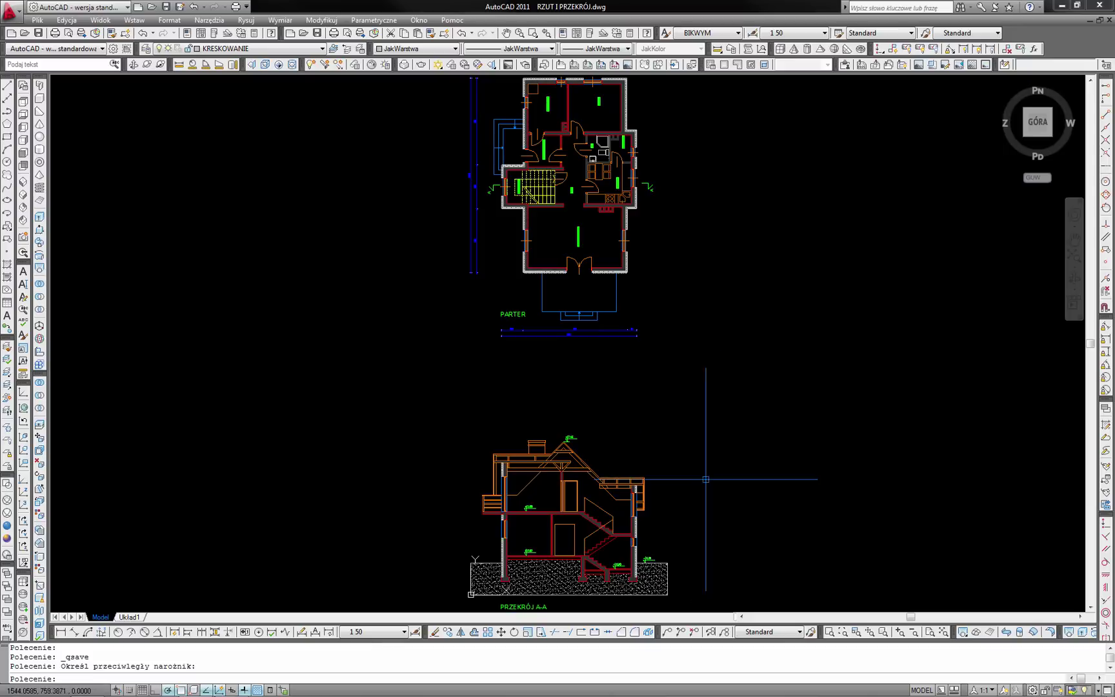
scroll(645, 517, up, 2)
middle_drag(591, 494, 591, 462)
scroll(591, 462, up, 3)
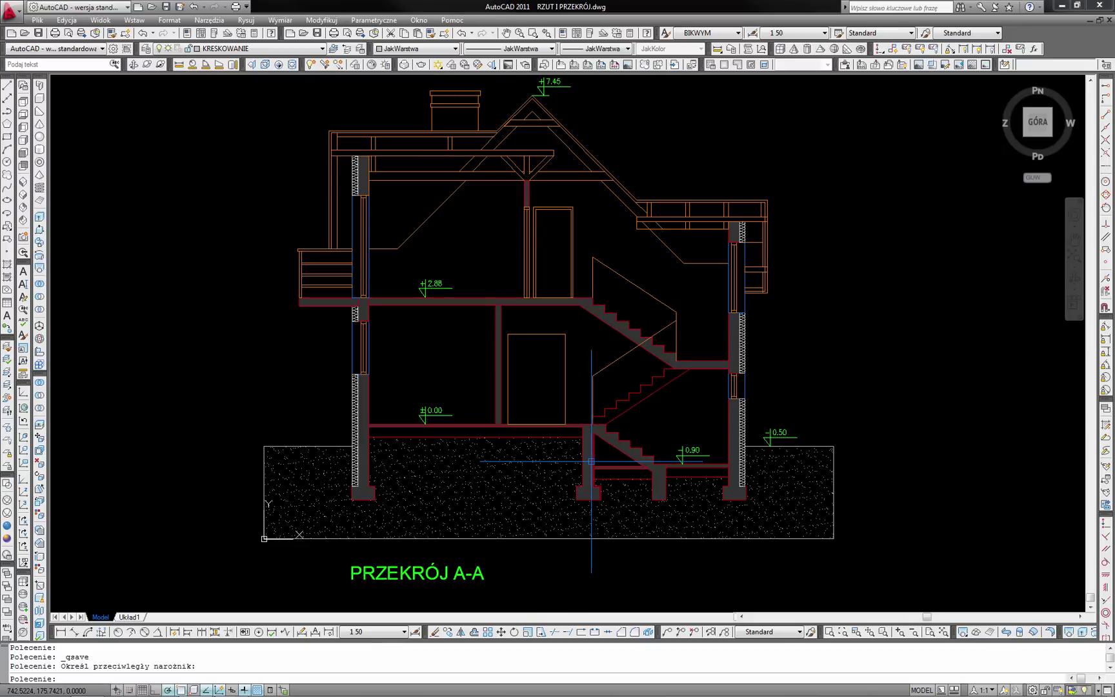
scroll(591, 462, down, 2)
scroll(600, 419, up, 2)
middle_drag(604, 383, 607, 370)
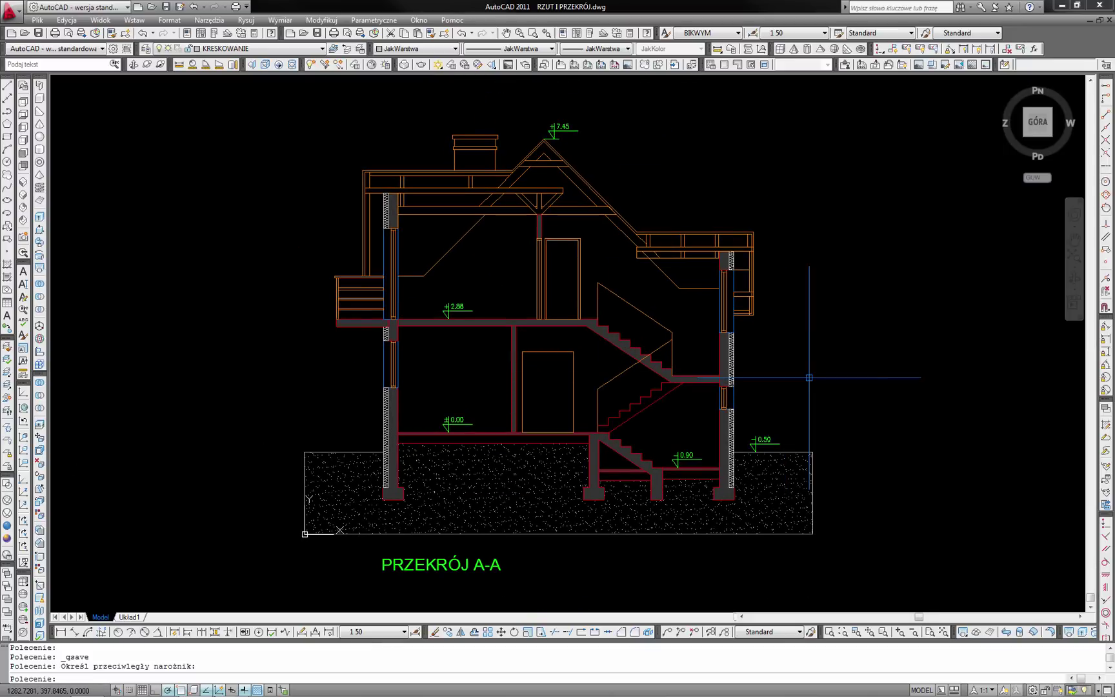
scroll(809, 377, down, 4)
middle_drag(821, 378, 762, 465)
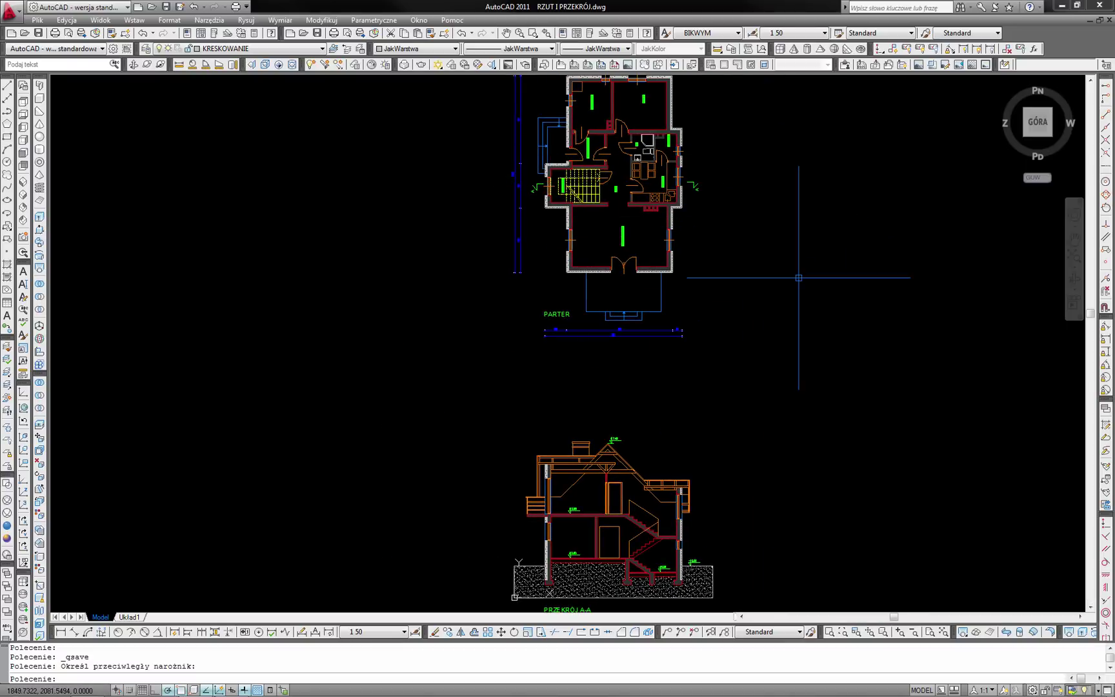
middle_drag(798, 295, 764, 281)
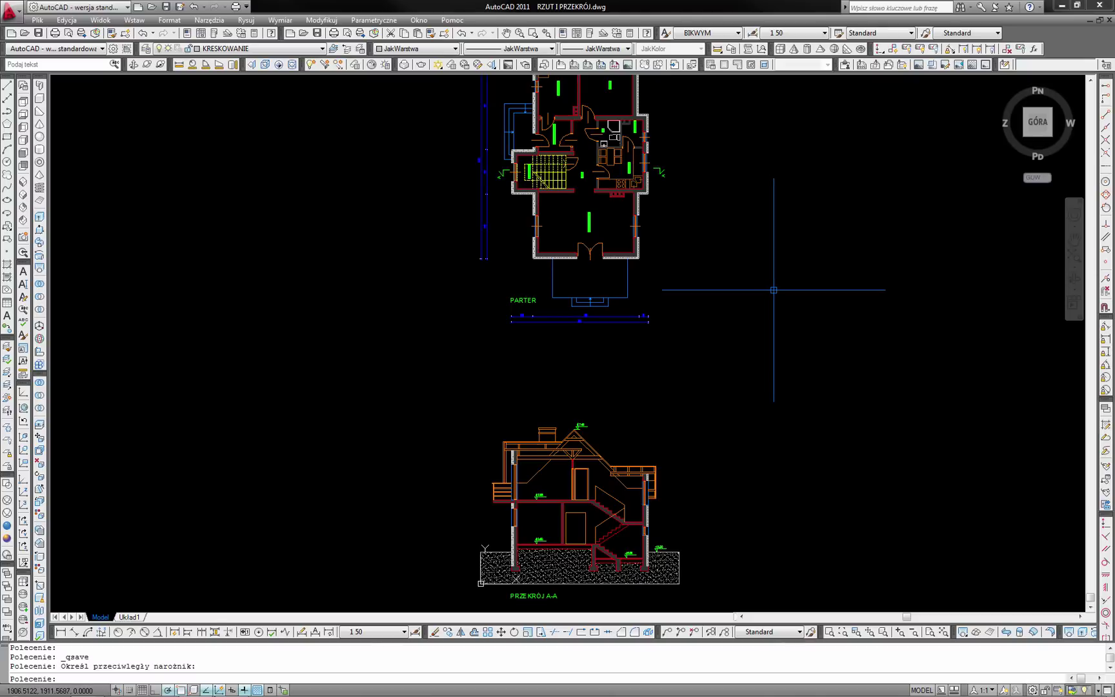
middle_click(774, 290)
middle_click(773, 290)
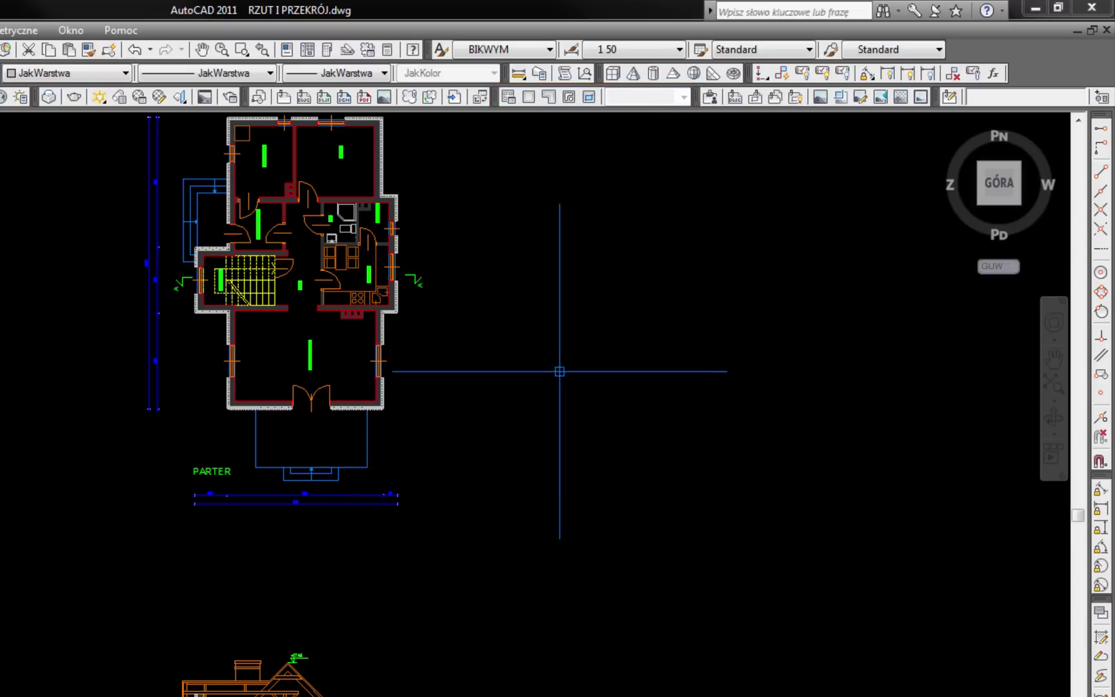
Open the RZUTNIE (Viewports) dialog from the Viewports toolbar.
click(510, 101)
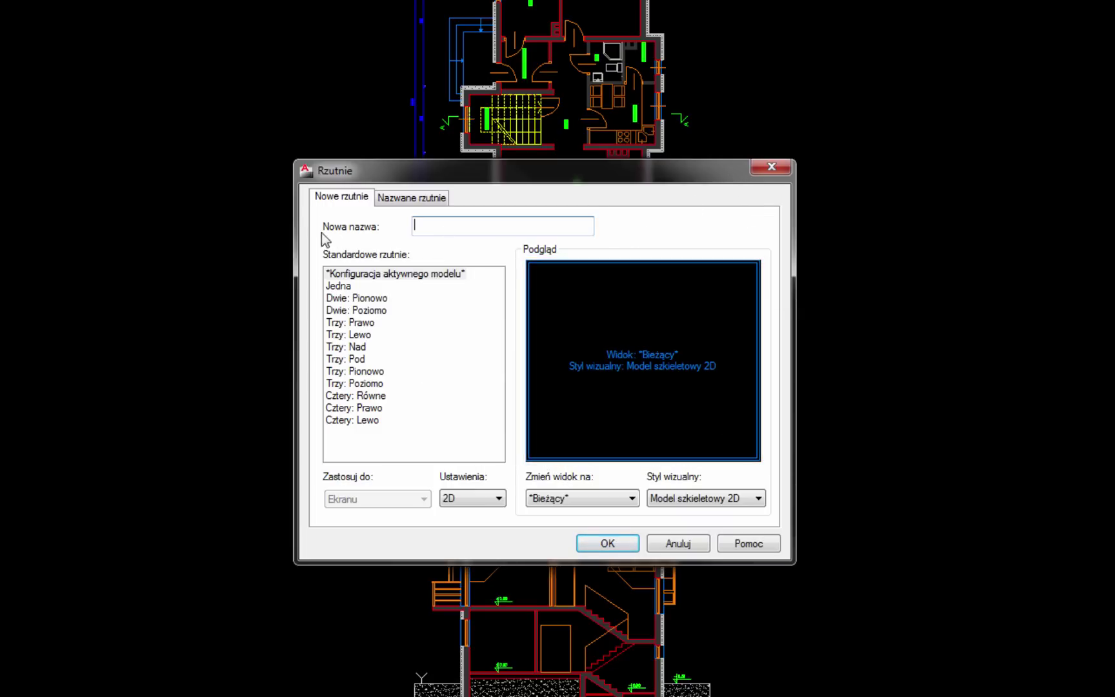
Preview several layouts, then apply the 'Dwie: Poziomo' two horizontal viewports to the screen.
click(336, 299)
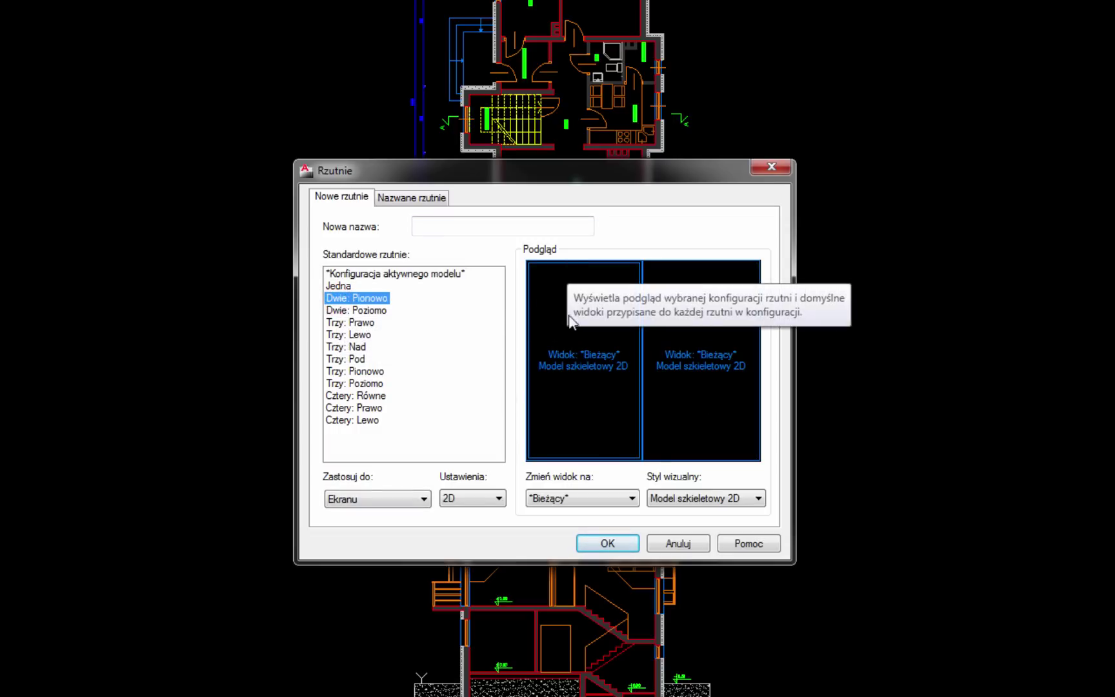
click(364, 311)
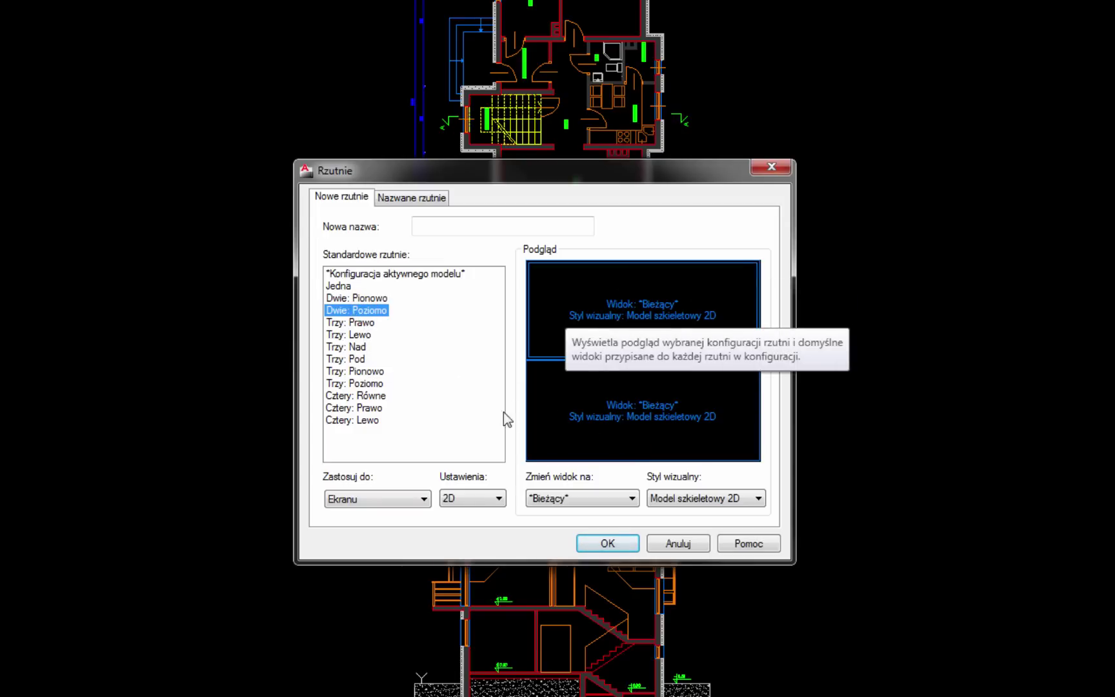
click(357, 395)
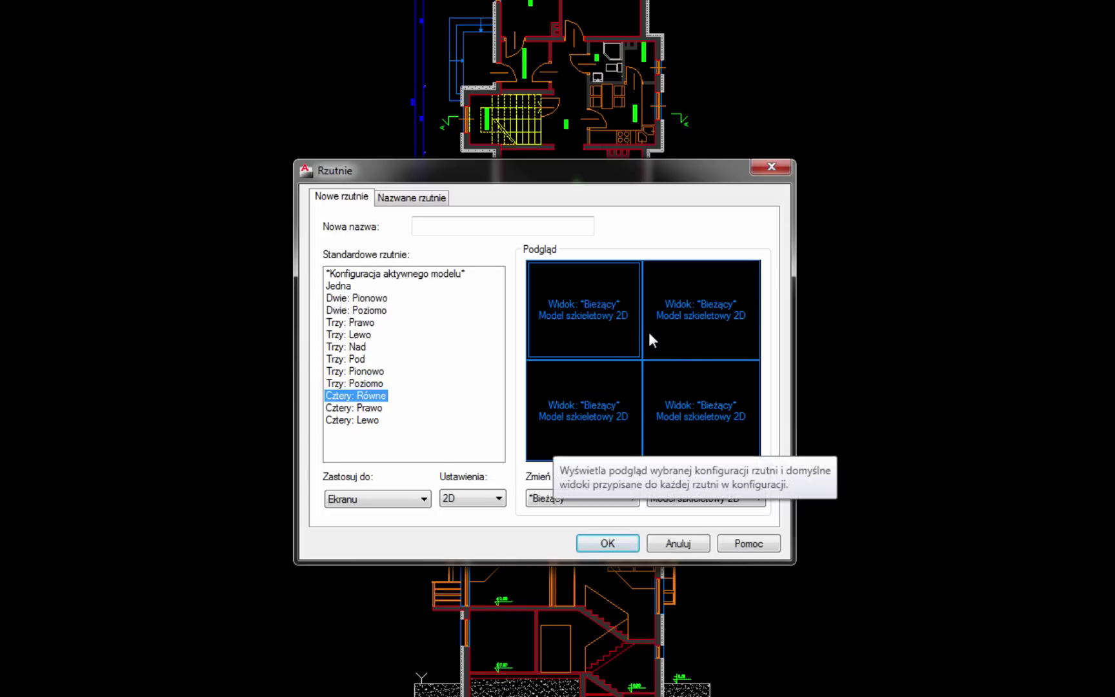
click(373, 408)
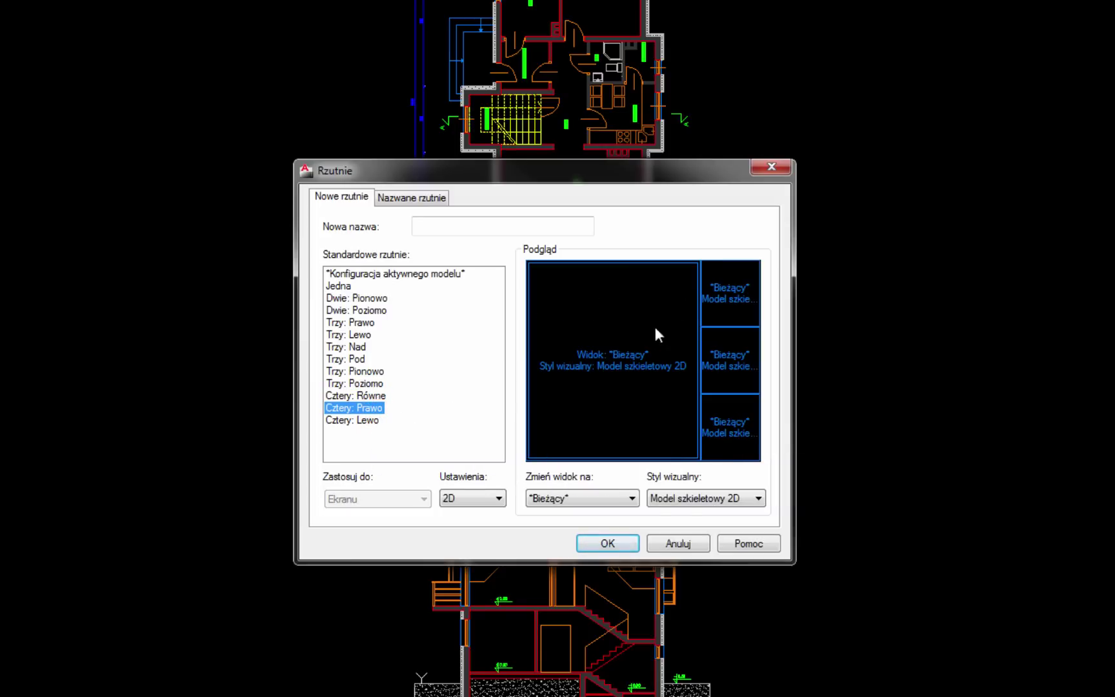
click(343, 312)
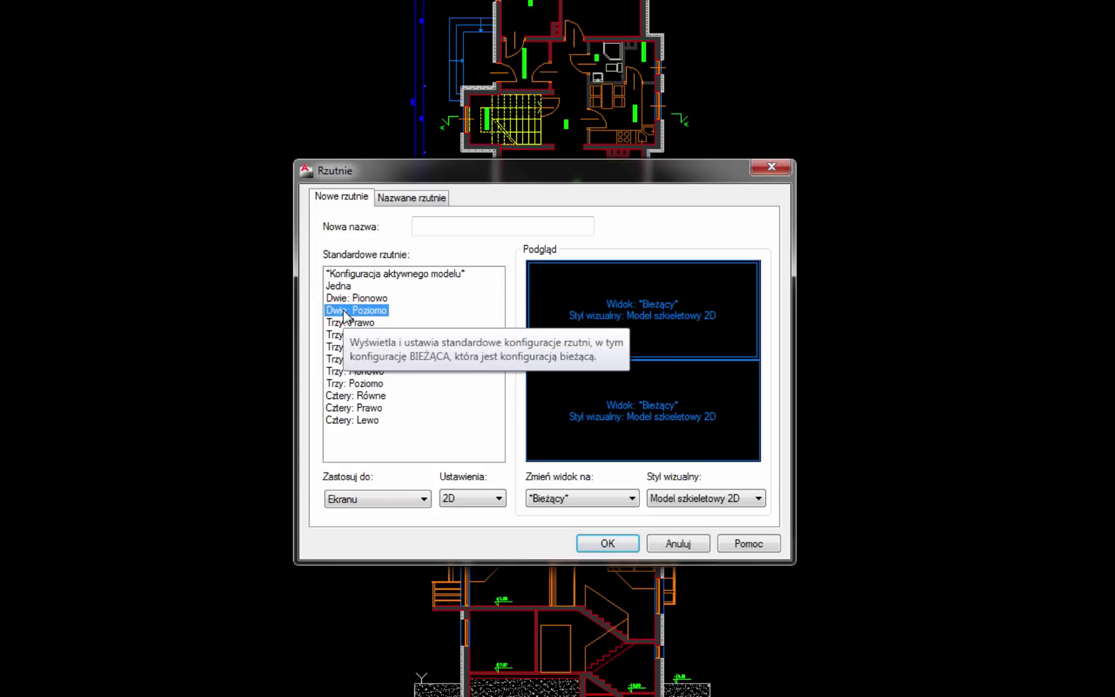
click(612, 544)
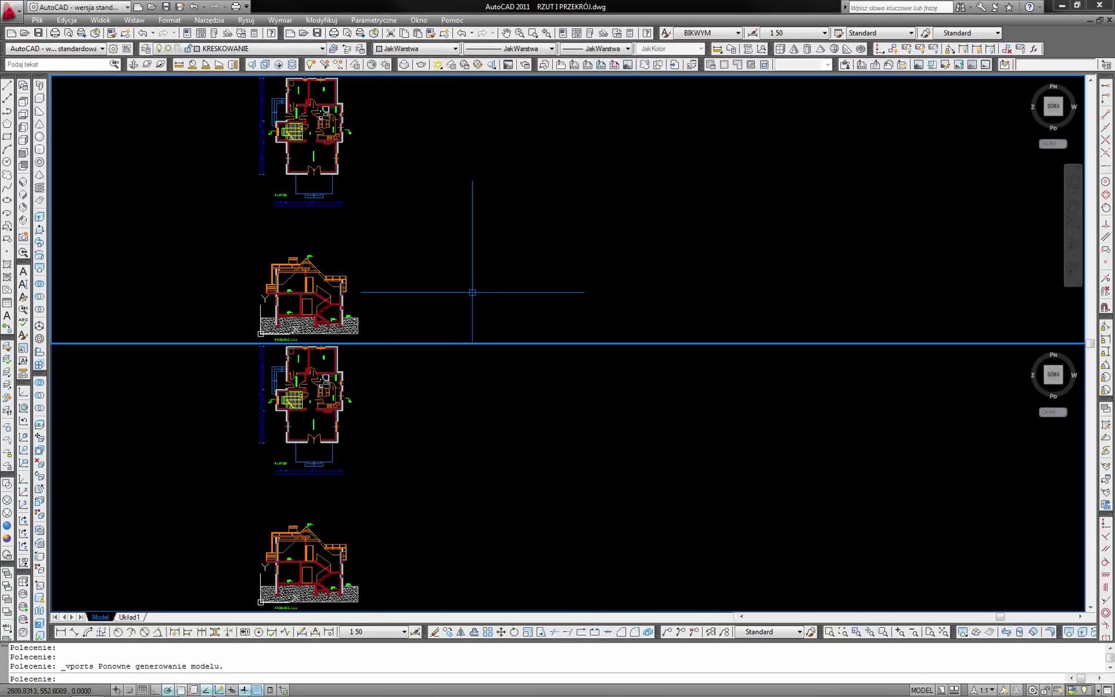
Pan and zoom the upper viewport to frame the full PARTER ground-floor plan and its label.
middle_drag(452, 244, 630, 232)
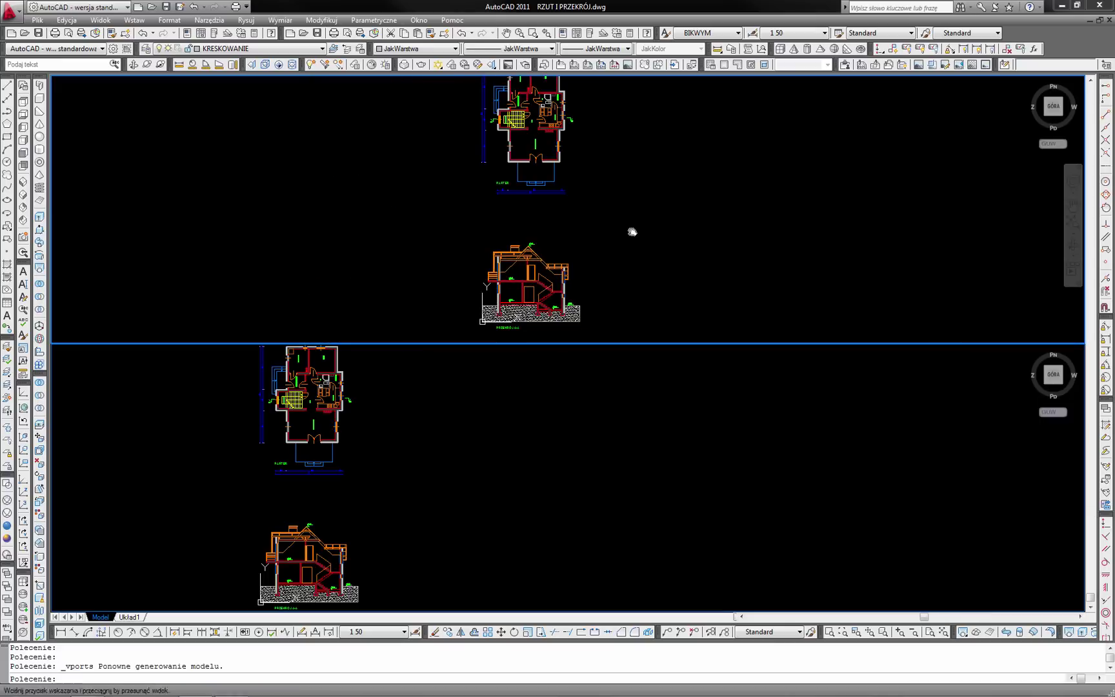
scroll(587, 277, up, 1)
scroll(590, 297, up, 1)
scroll(590, 298, up, 3)
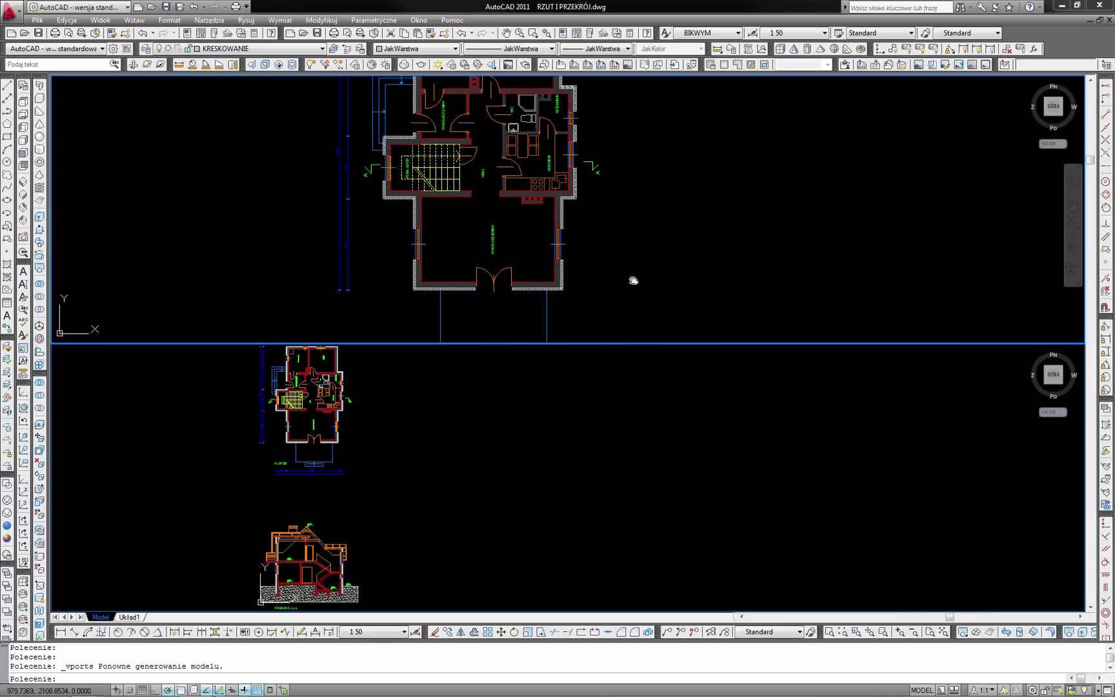
middle_drag(633, 278, 732, 284)
scroll(652, 279, up, 1)
middle_drag(652, 279, 647, 295)
scroll(647, 295, down, 1)
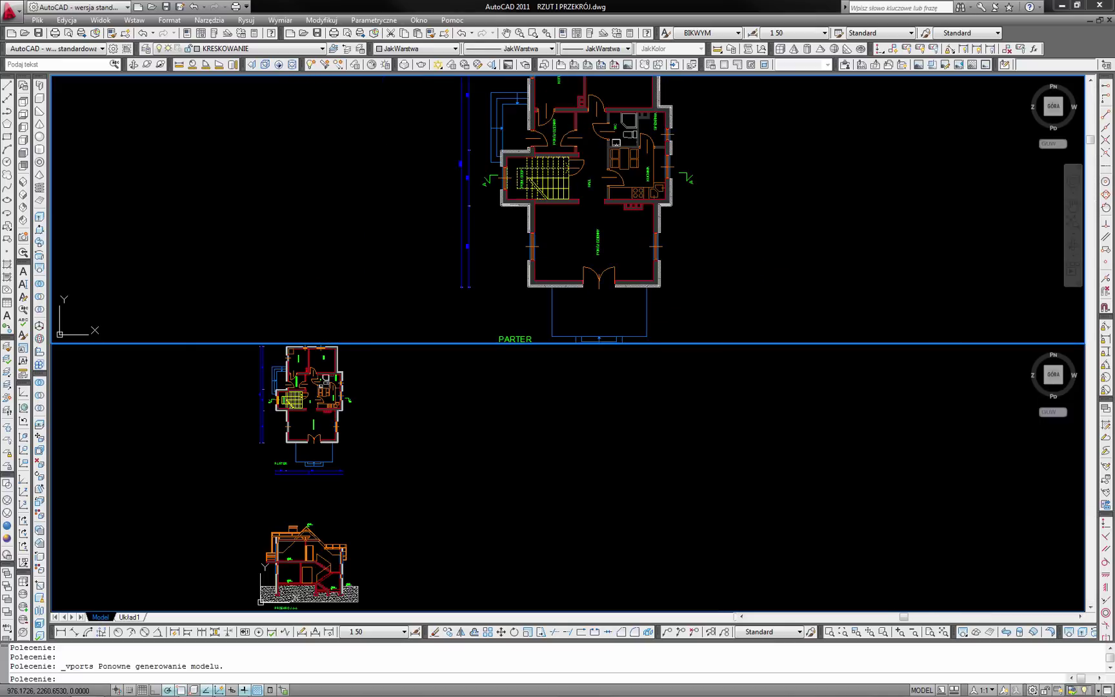
scroll(622, 257, down, 1)
middle_drag(620, 256, 619, 205)
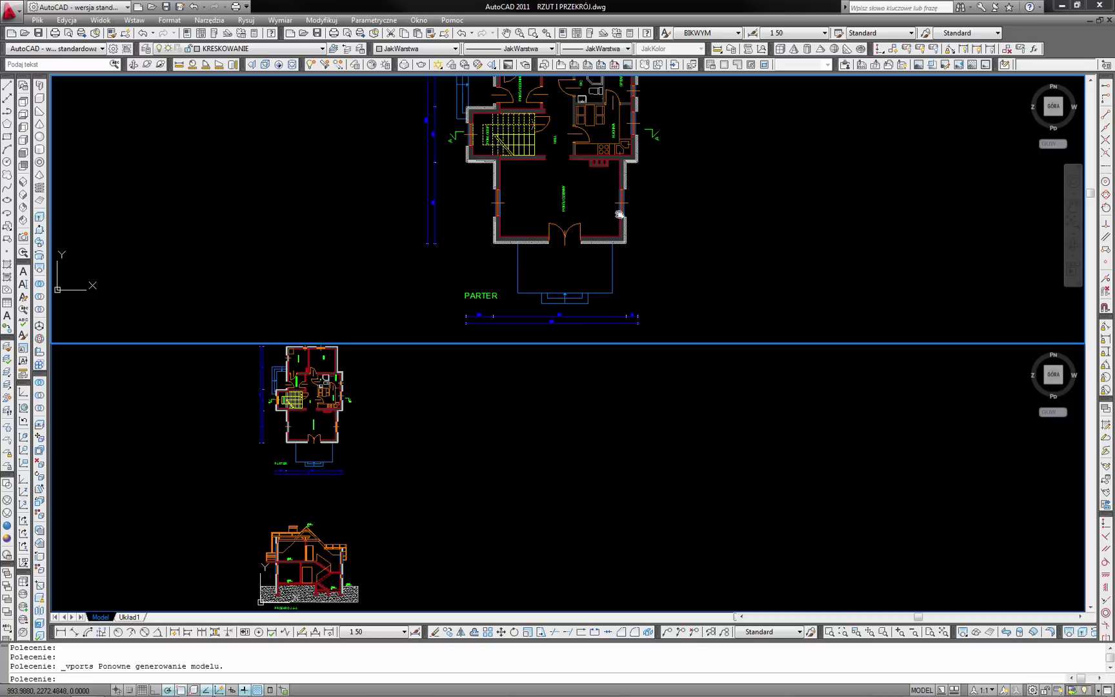
Make the lower viewport active and zoom in on the cross-section, panning it right.
click(440, 476)
scroll(275, 524, up, 4)
scroll(275, 524, up, 1)
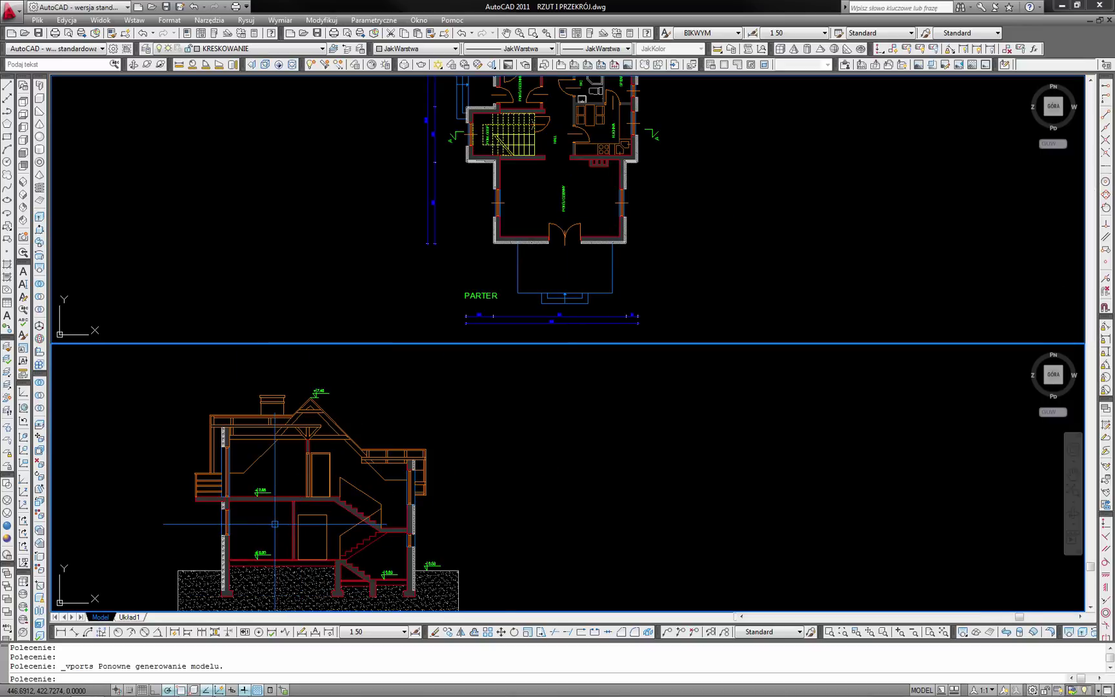
mouse_move(274, 524)
middle_down()
mouse_move(513, 498)
mouse_move(503, 508)
mouse_move(520, 514)
middle_up()
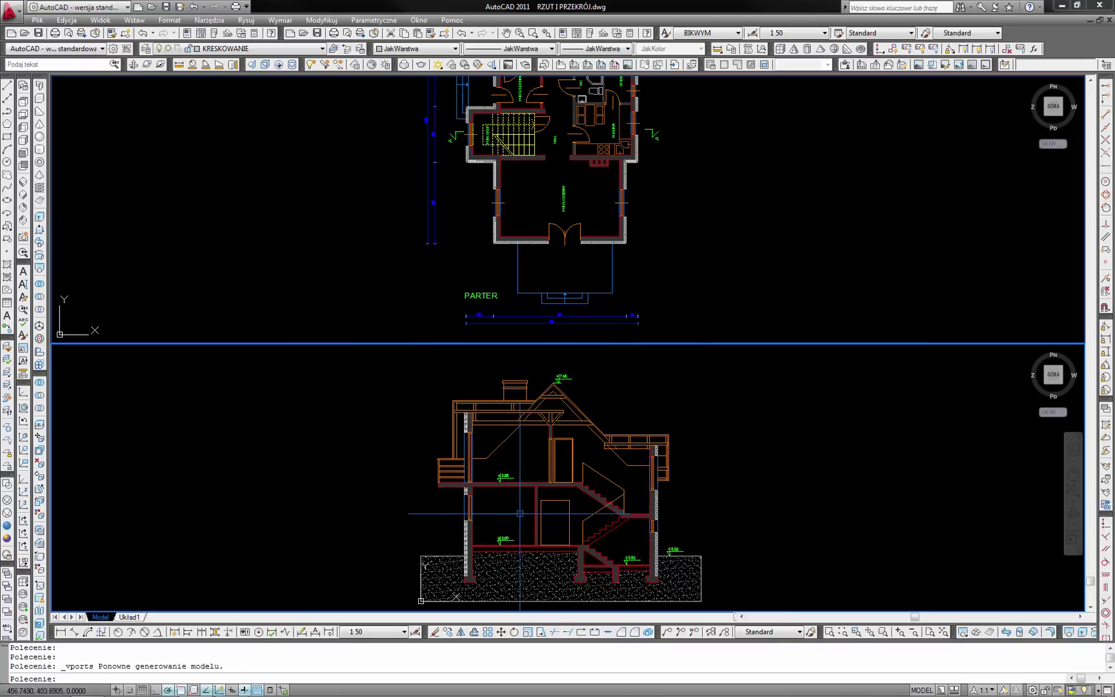
scroll(520, 513, up, 5)
middle_drag(455, 500, 506, 510)
Adjust both viewports, bringing the section and its PRZEKRÓJ A-A label into view below.
click(562, 244)
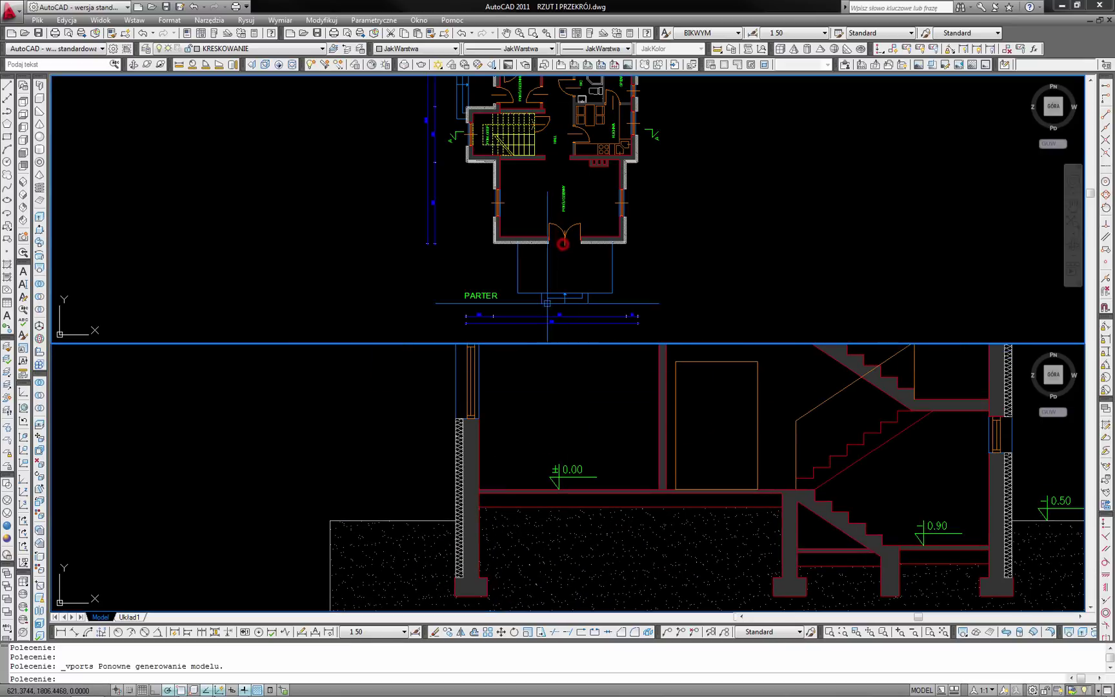
scroll(567, 226, up, 2)
scroll(568, 226, down, 1)
click(573, 375)
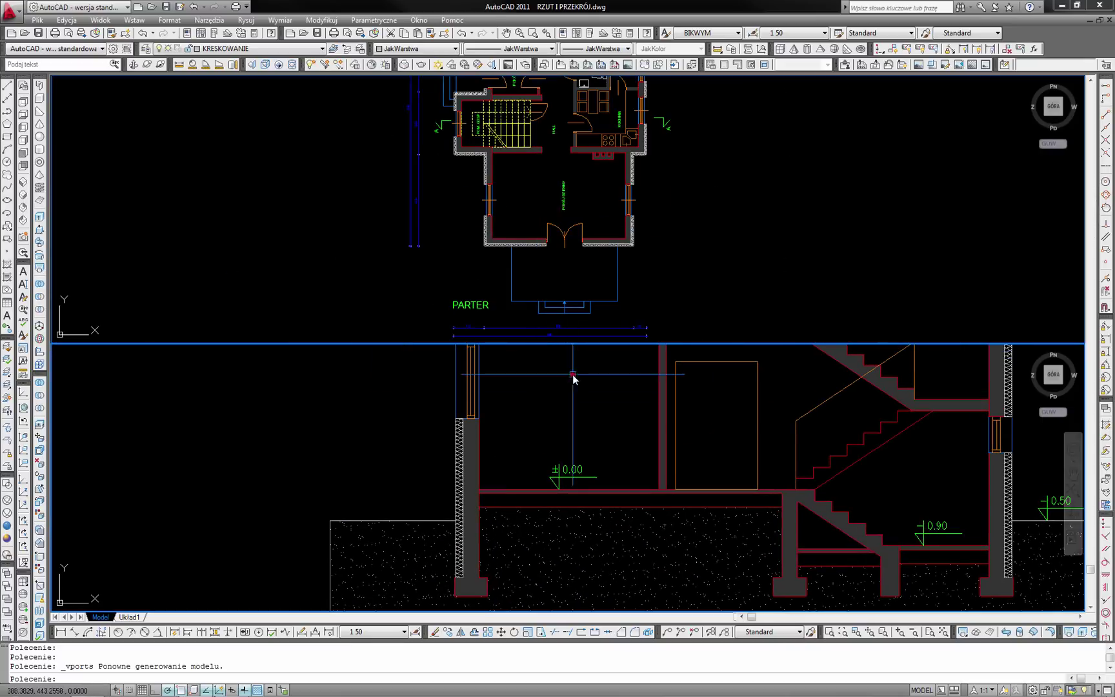
scroll(573, 374, down, 2)
scroll(572, 374, down, 1)
scroll(573, 374, up, 1)
middle_drag(560, 416, 555, 457)
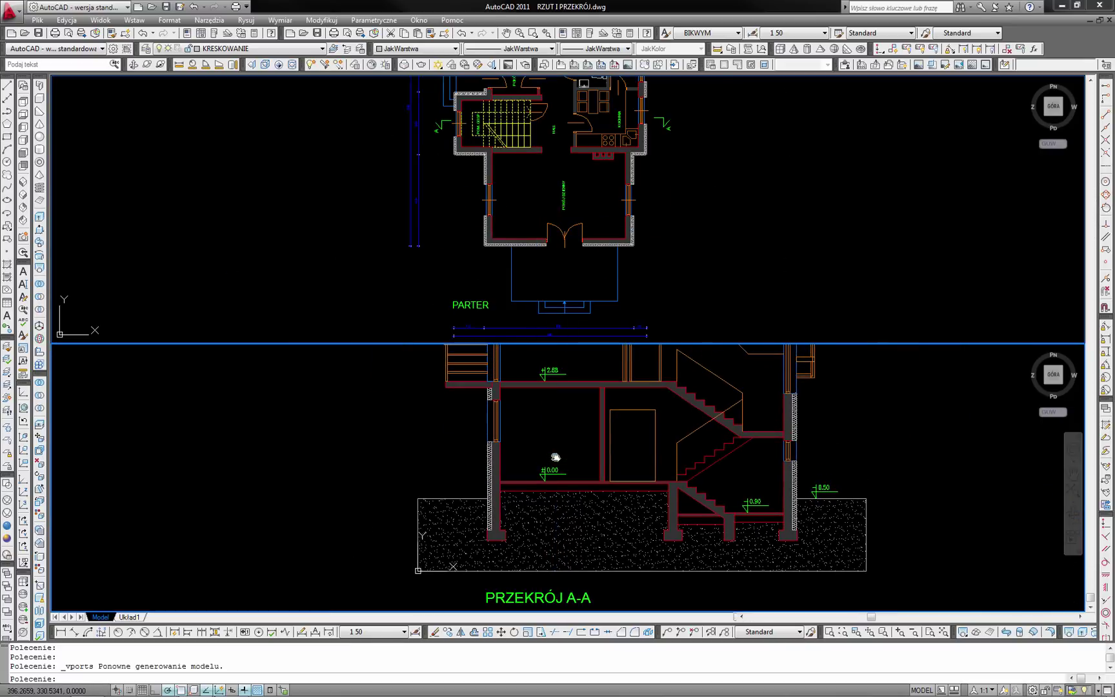
Readjust the plan's zoom and fit the entire section within the lower viewport.
click(584, 268)
scroll(530, 276, up, 3)
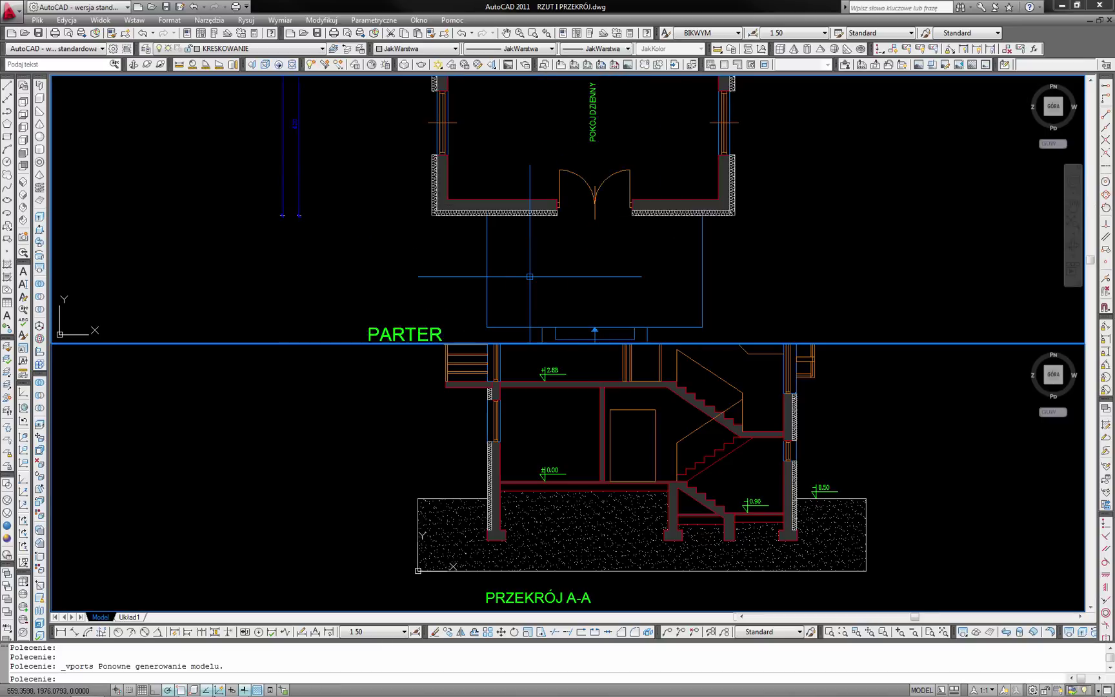
scroll(530, 276, down, 3)
scroll(598, 262, down, 1)
click(642, 455)
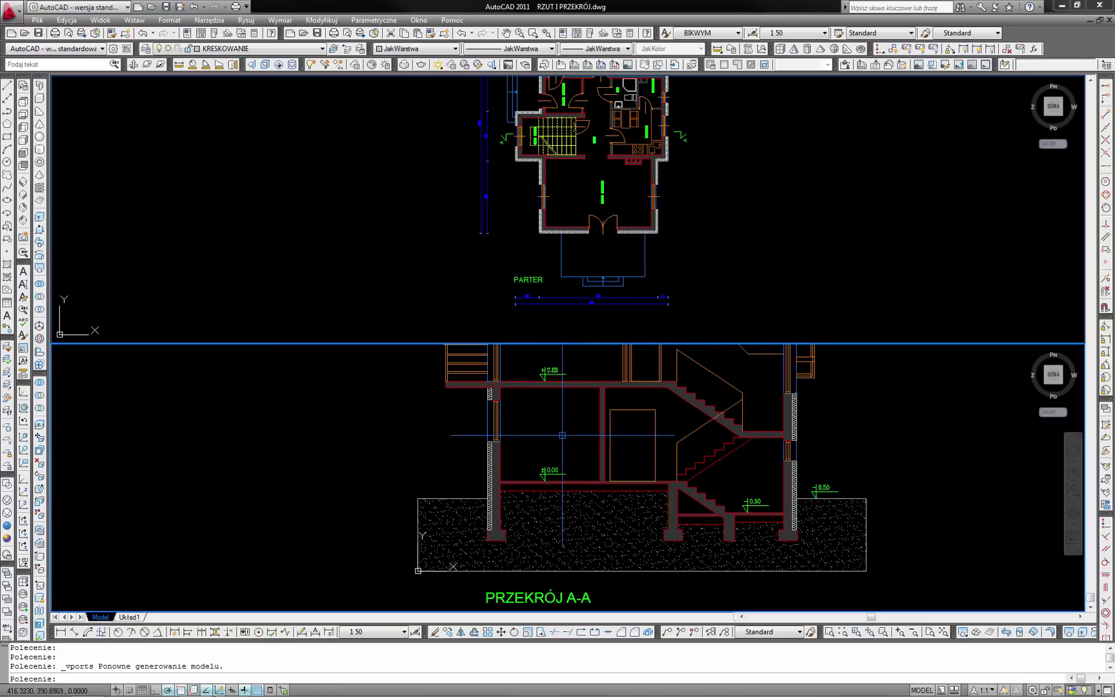
middle_drag(562, 435, 573, 468)
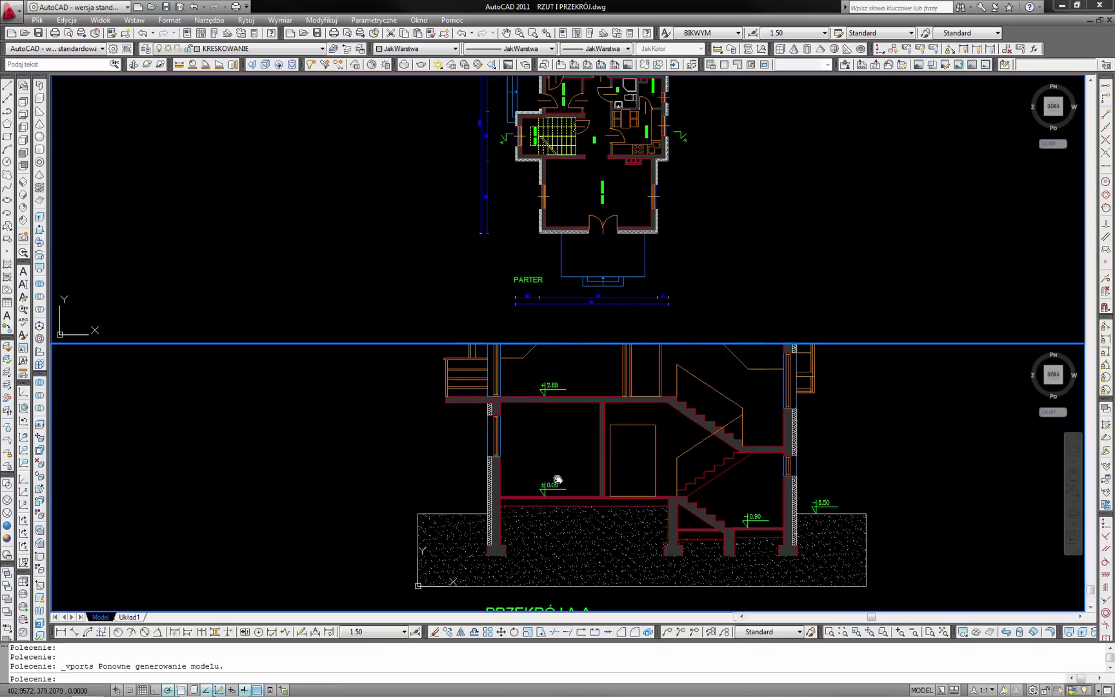
click(584, 296)
scroll(583, 297, up, 2)
scroll(581, 194, up, 2)
scroll(607, 244, up, 1)
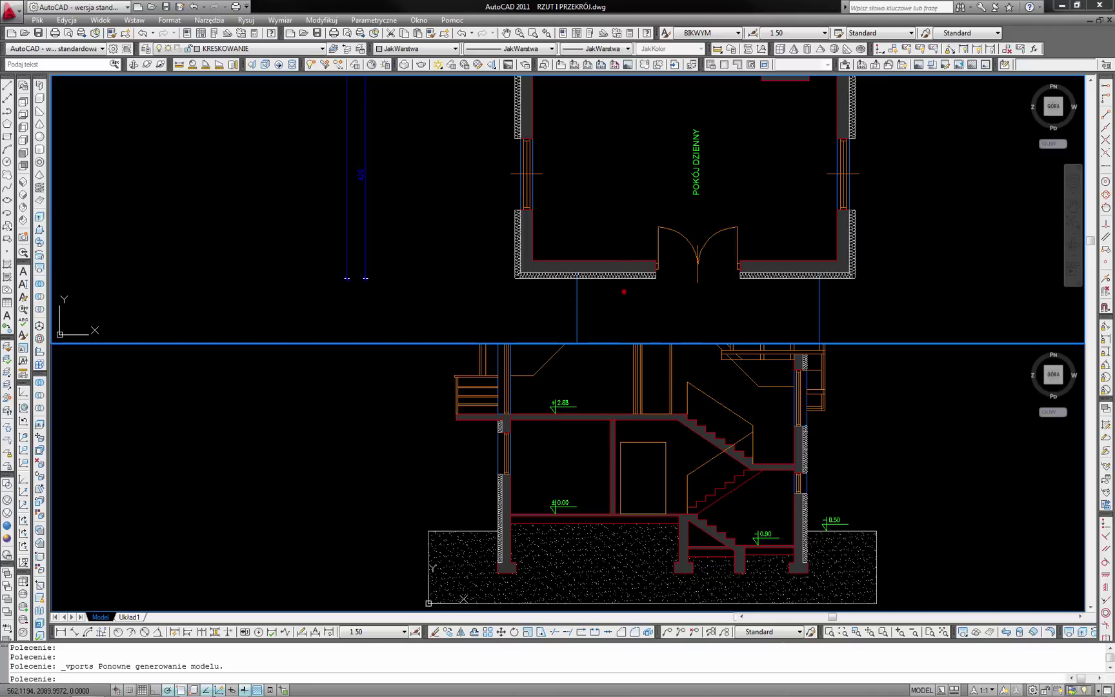
scroll(559, 263, down, 5)
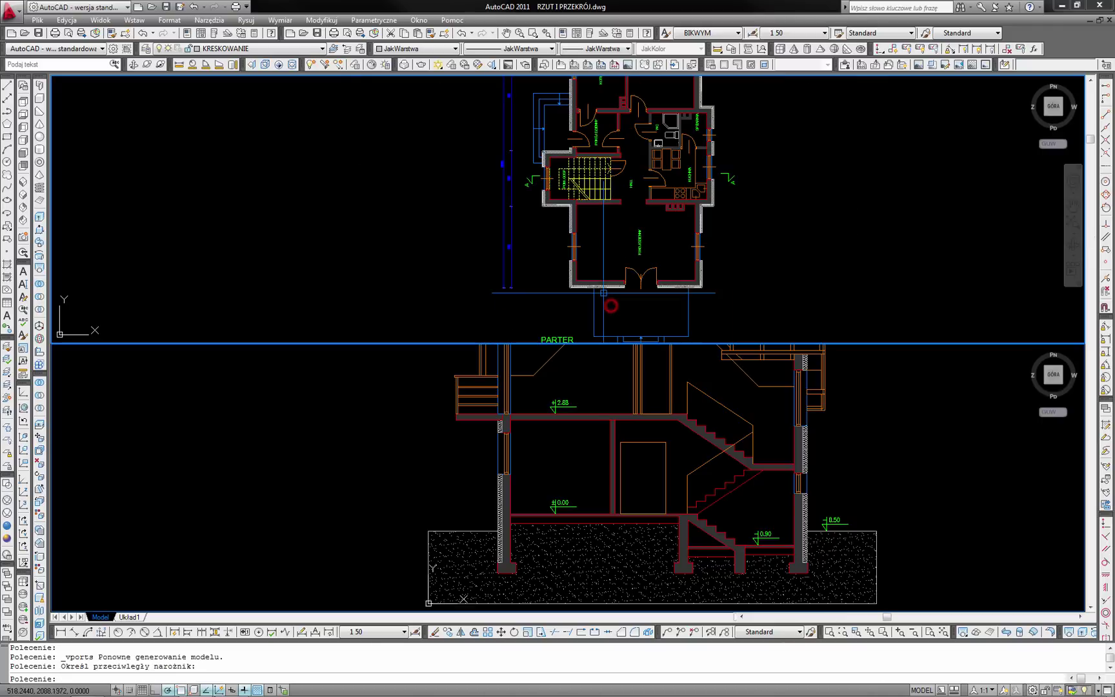
middle_click(610, 429)
middle_click(609, 429)
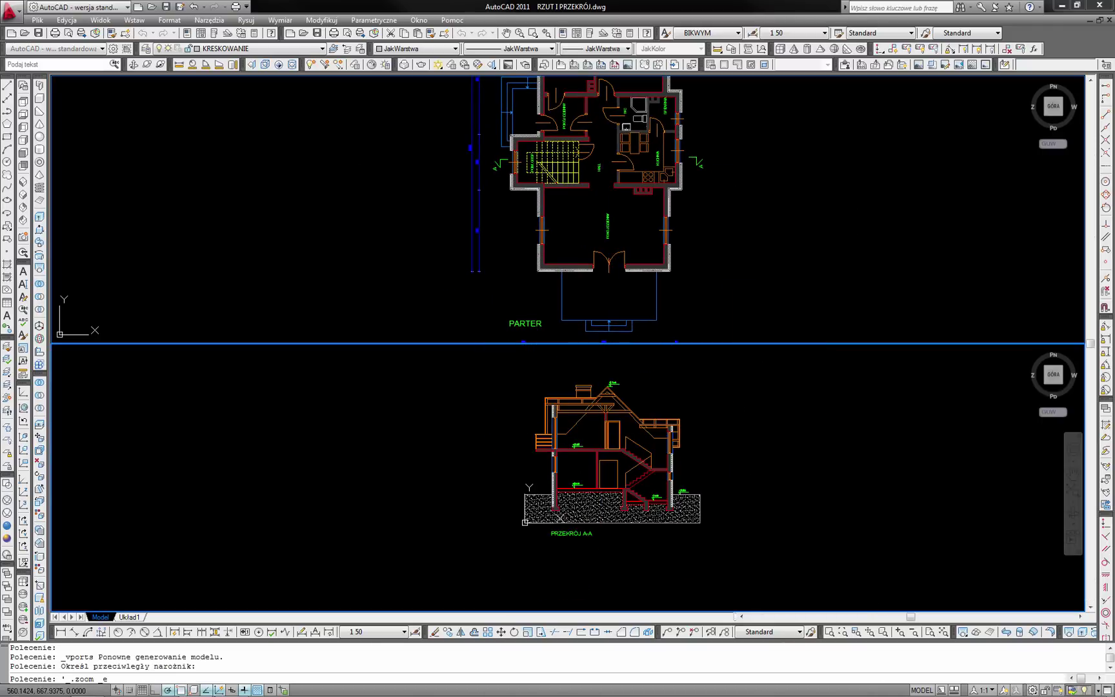
Enlarge the PRZEKRÓJ A-A section and centre it in the lower viewport.
scroll(550, 538, up, 4)
middle_drag(550, 538, 630, 526)
text(RZUTNIE)
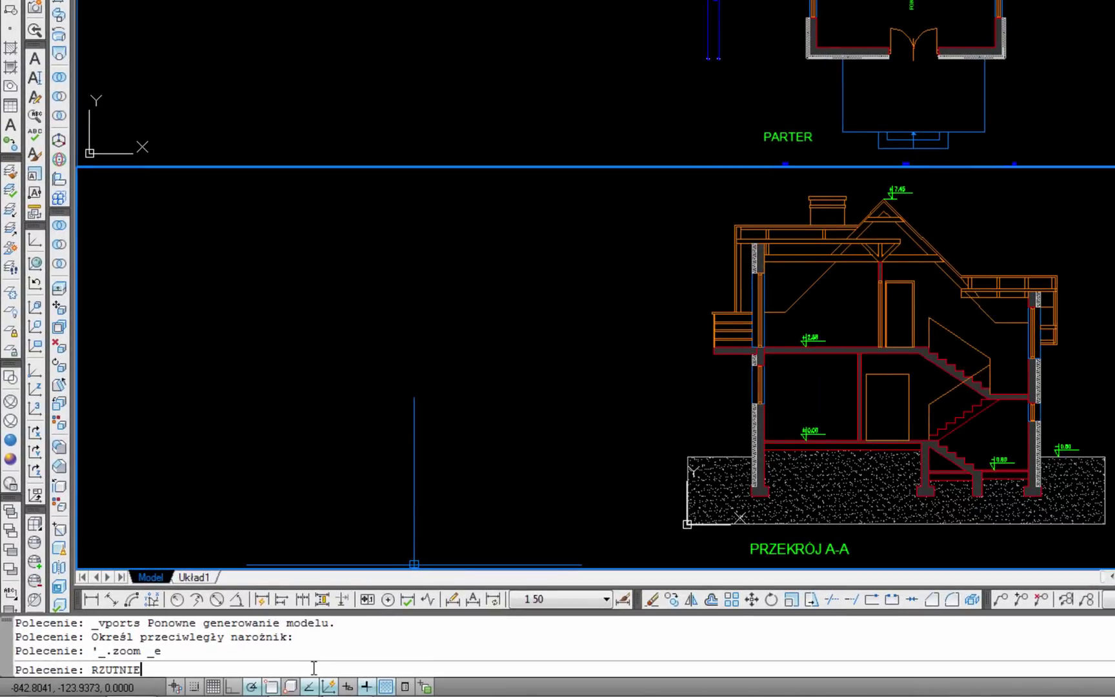
Run RZUTNIE and apply the 'Jedna' single-viewport layout.
key(Return)
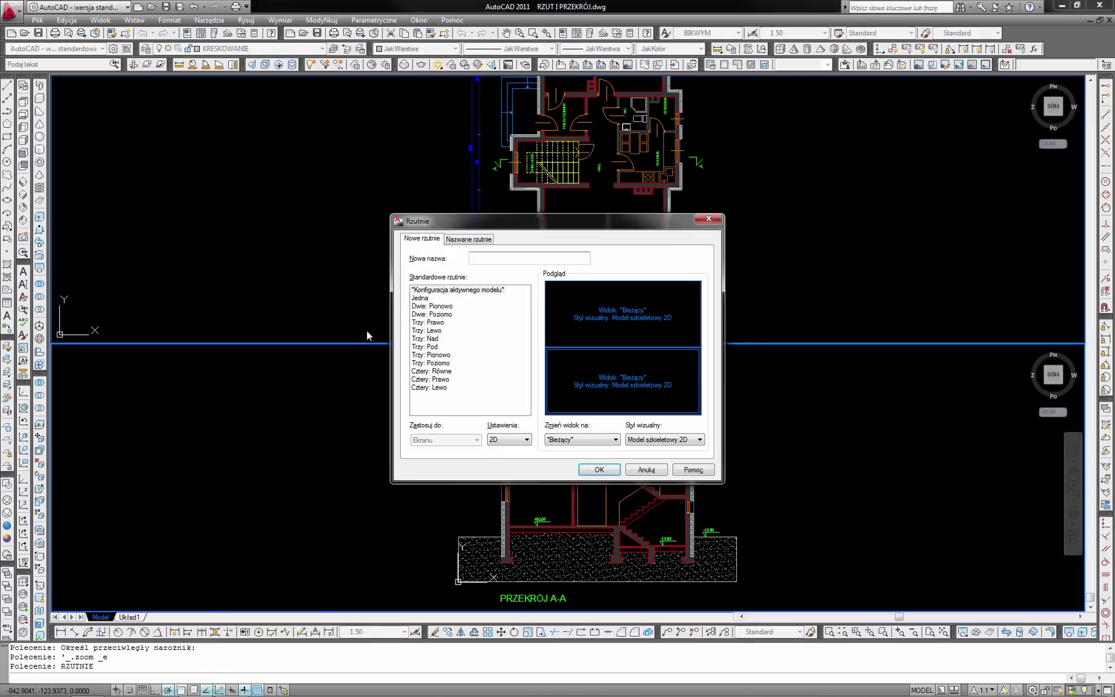
click(420, 298)
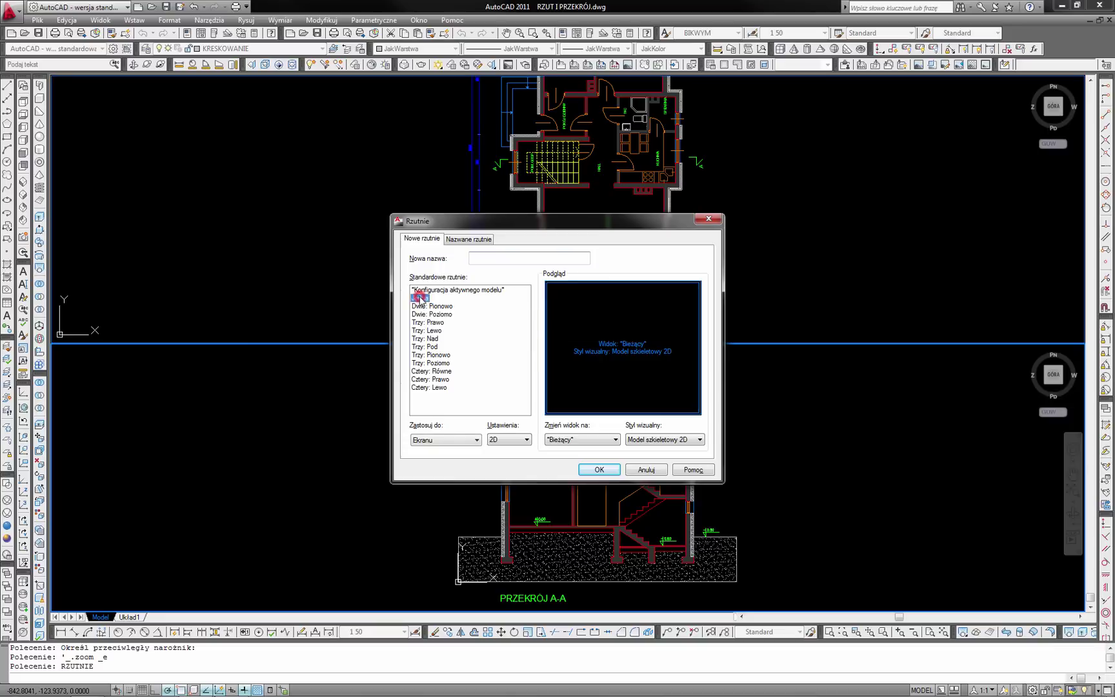
click(608, 474)
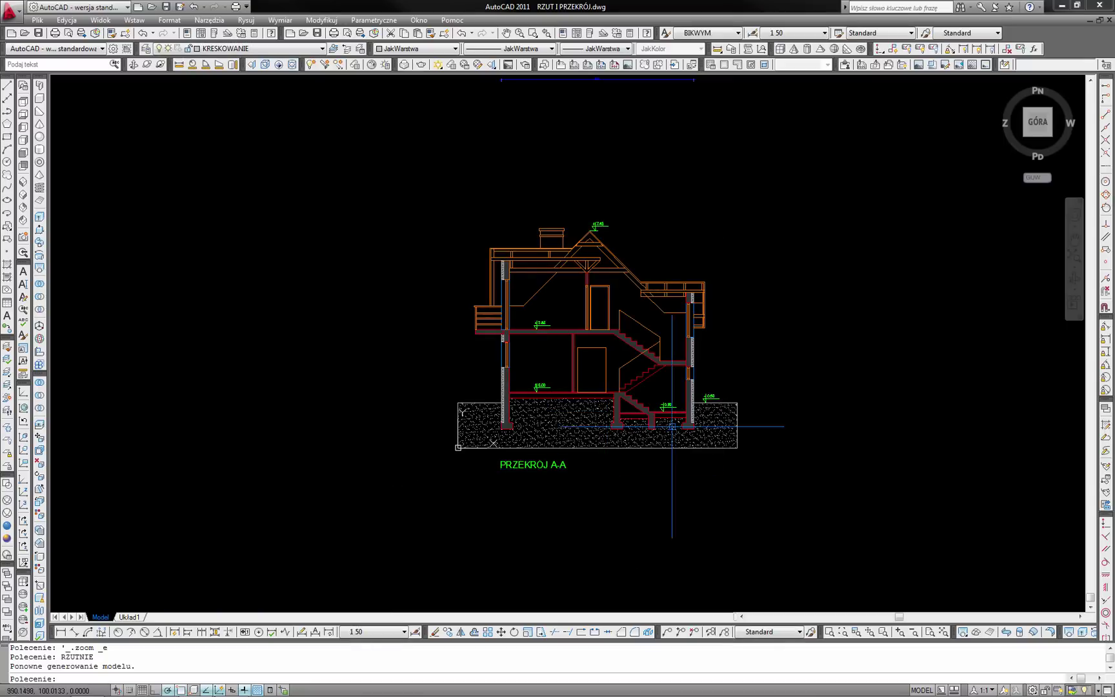
Zoom to extents so the PARTER plan and PRZEKRÓJ A-A section both show.
middle_click(722, 382)
middle_click(722, 382)
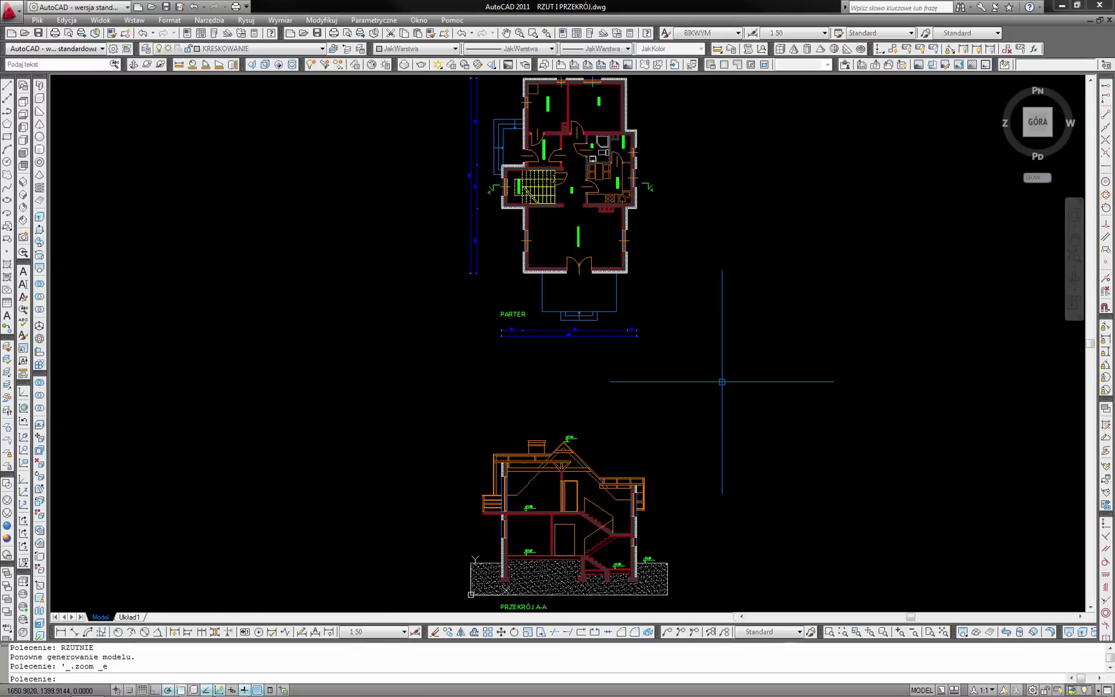